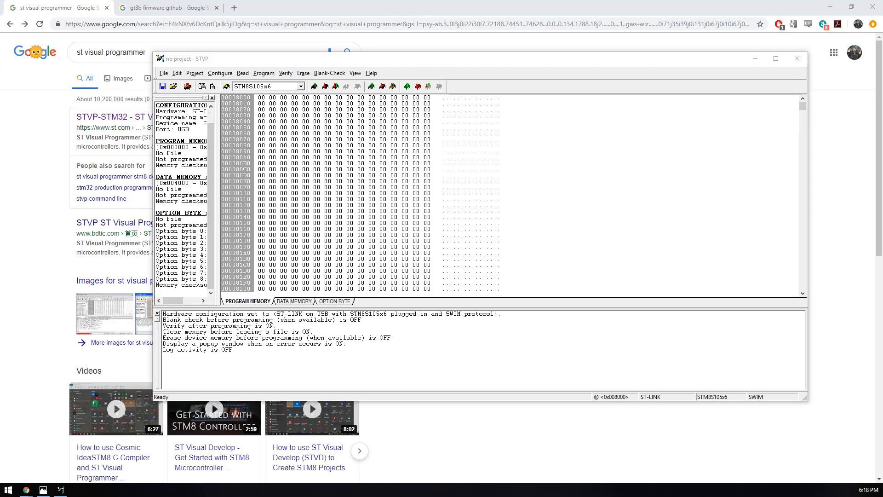
Locate gt3b-0.6.1.s19 in the gt3b Releases folder and choose to save its raw link.
click(54, 152)
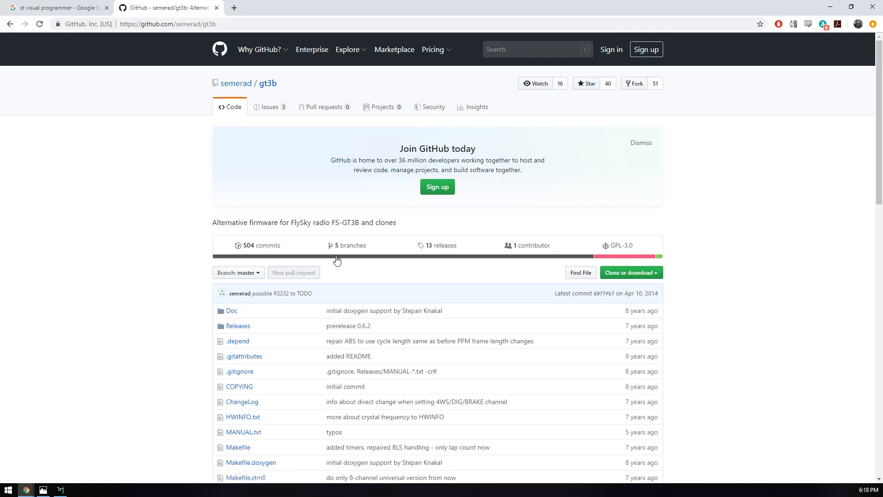
scroll(337, 260, down, 3)
click(238, 146)
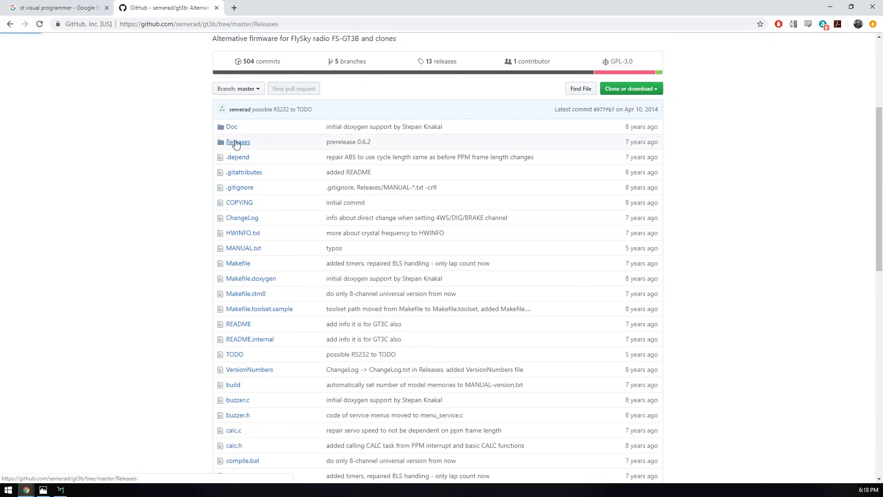
scroll(369, 214, down, 1)
scroll(357, 227, down, 2)
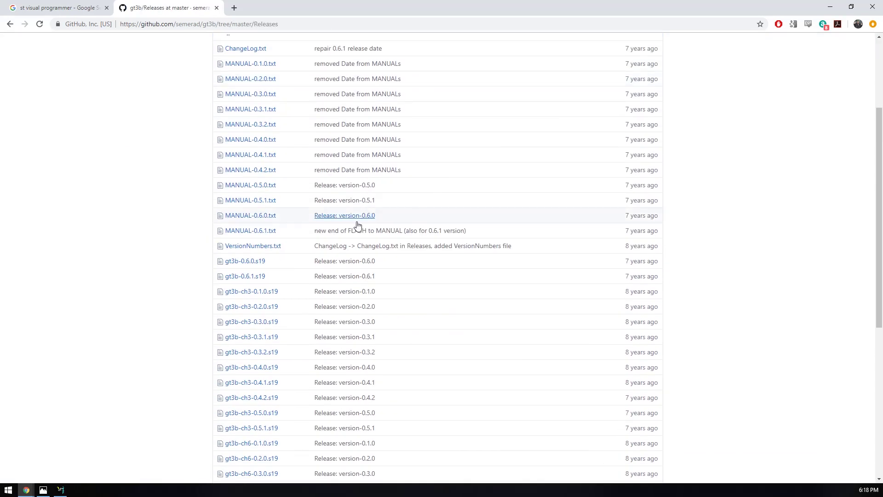
click(255, 276)
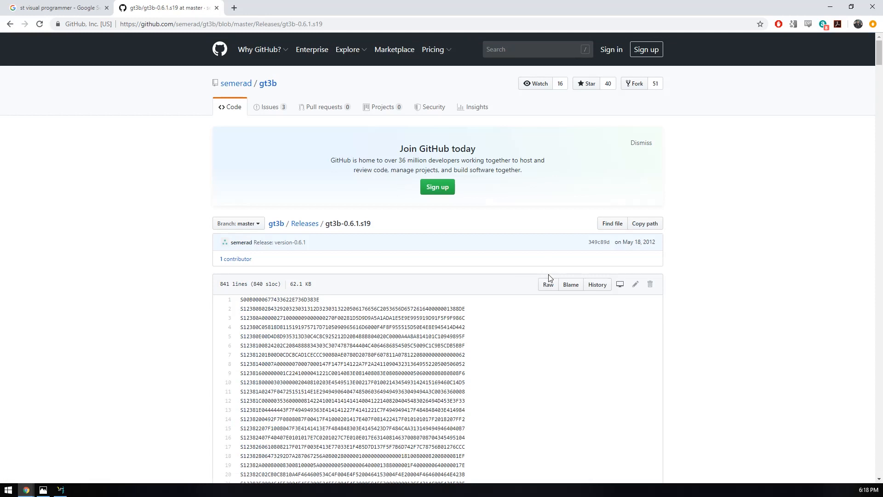
right_click(547, 286)
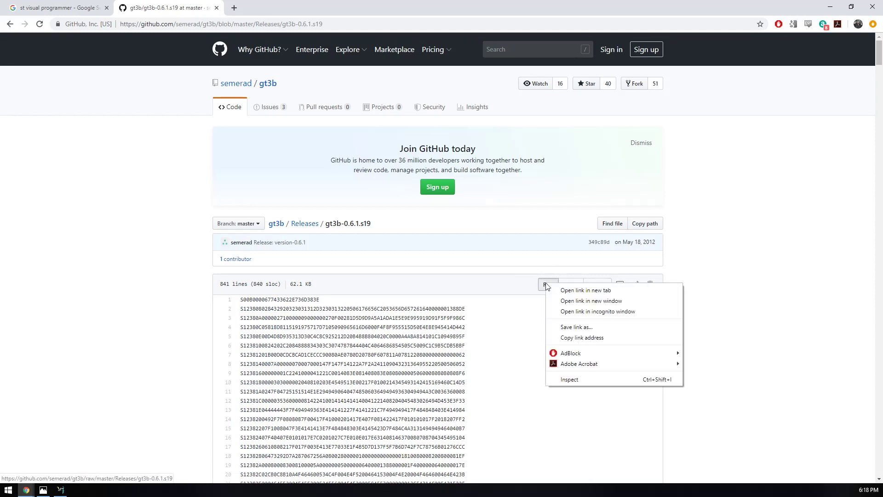
click(572, 327)
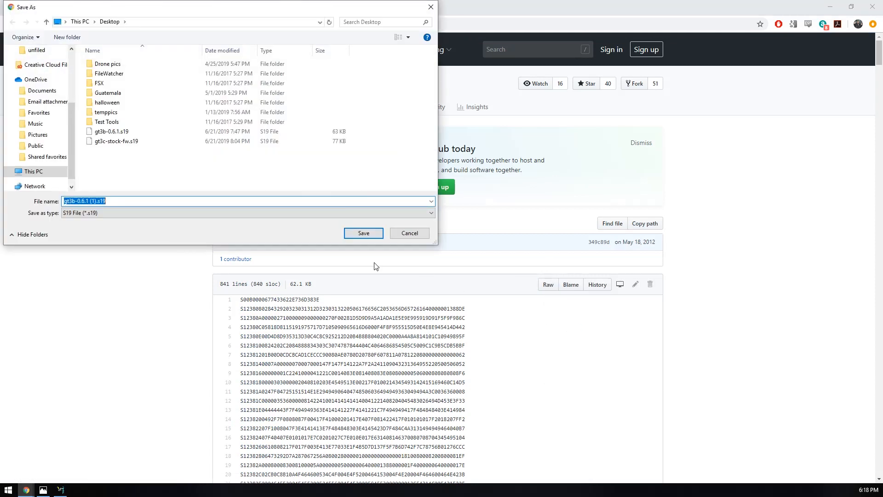
Save it to the Desktop as gt3b-0.6.1.s19, replacing the existing copy.
double_click(106, 132)
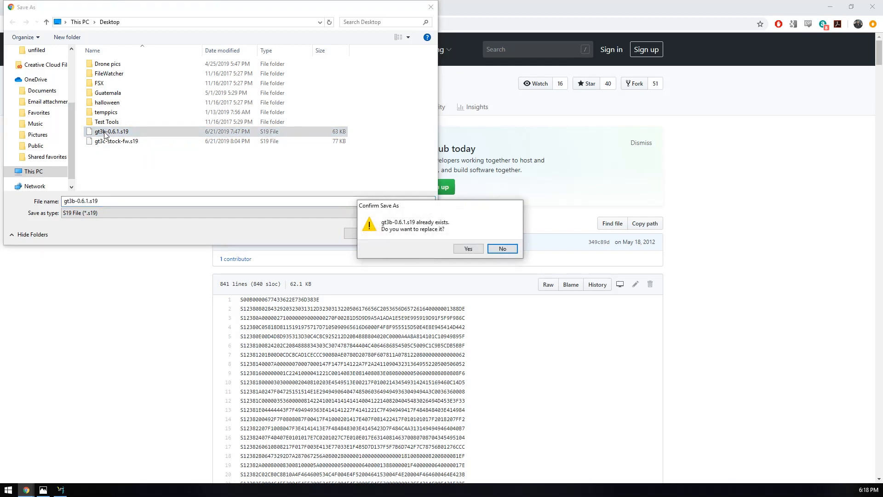
click(468, 251)
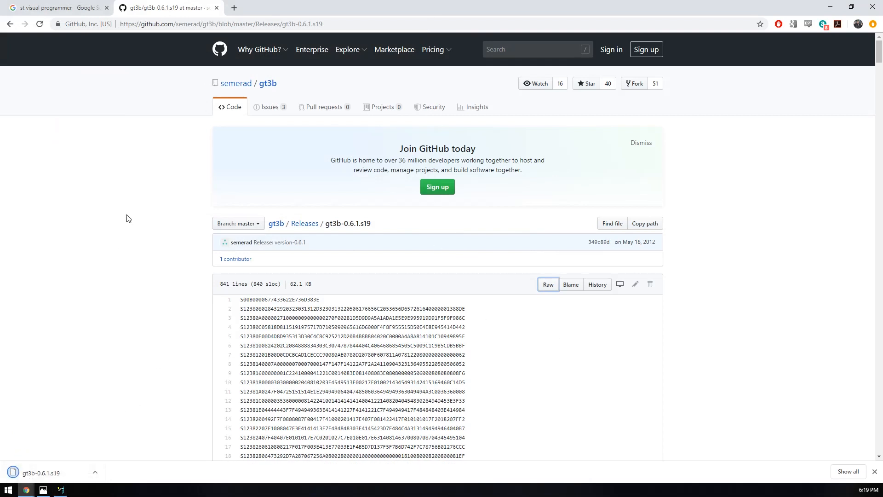
click(91, 10)
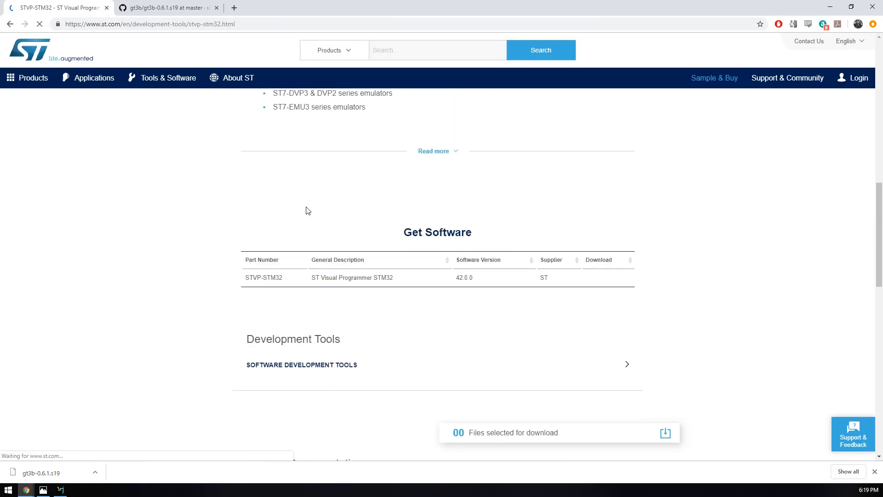
scroll(576, 269, up, 2)
scroll(587, 352, down, 2)
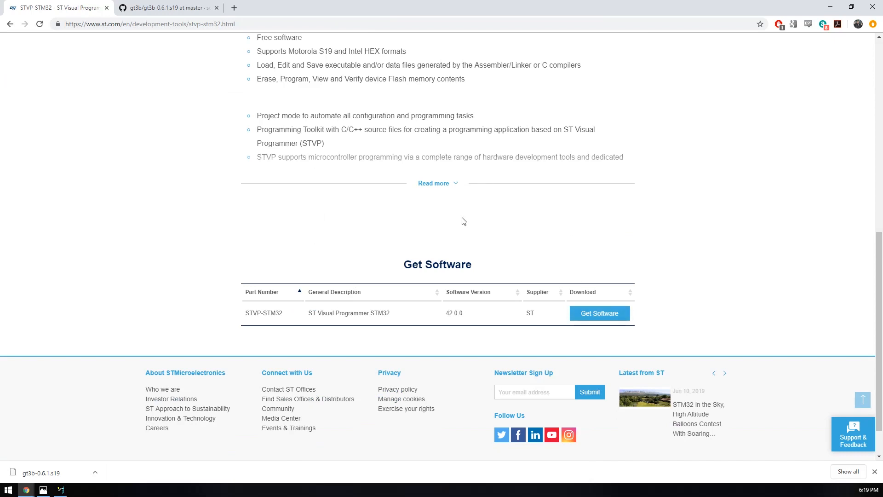
scroll(464, 221, up, 3)
scroll(463, 218, up, 3)
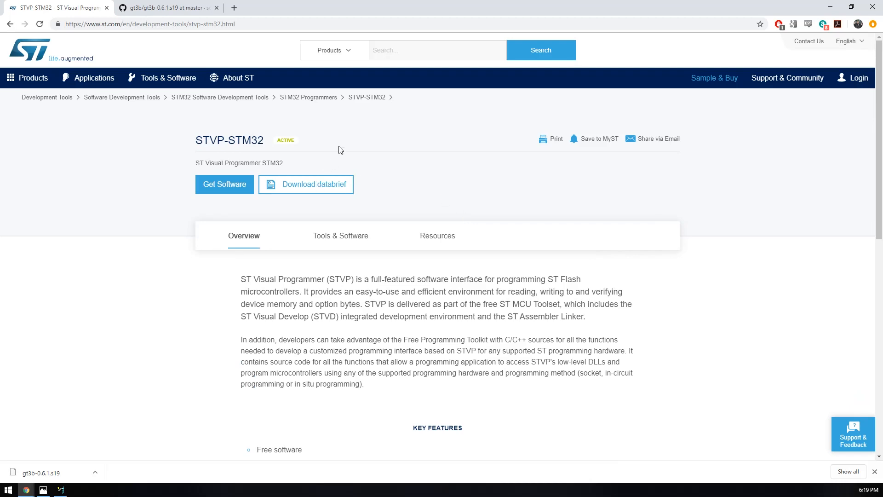
Bring the ST Visual Programmer window back to the front.
click(61, 490)
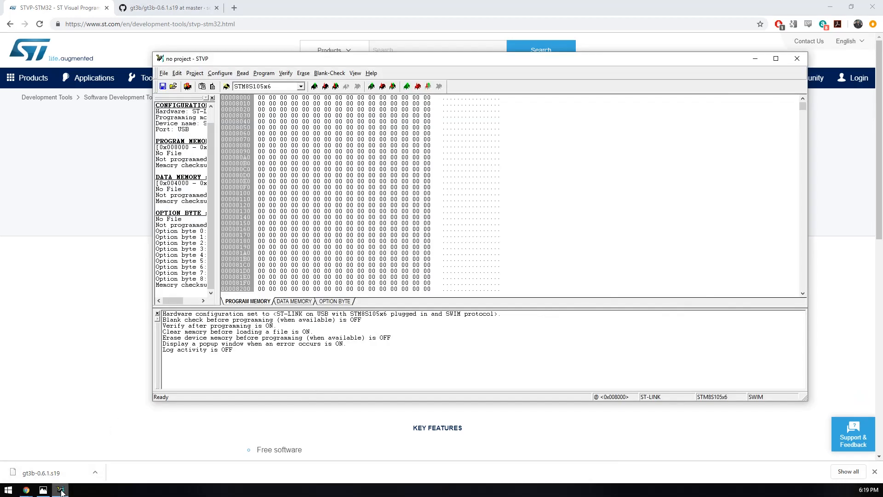
Check the ST-LINK wiring image, then confirm the ST-LINK/USB/SWIM/STM8S105x6 project settings.
click(43, 490)
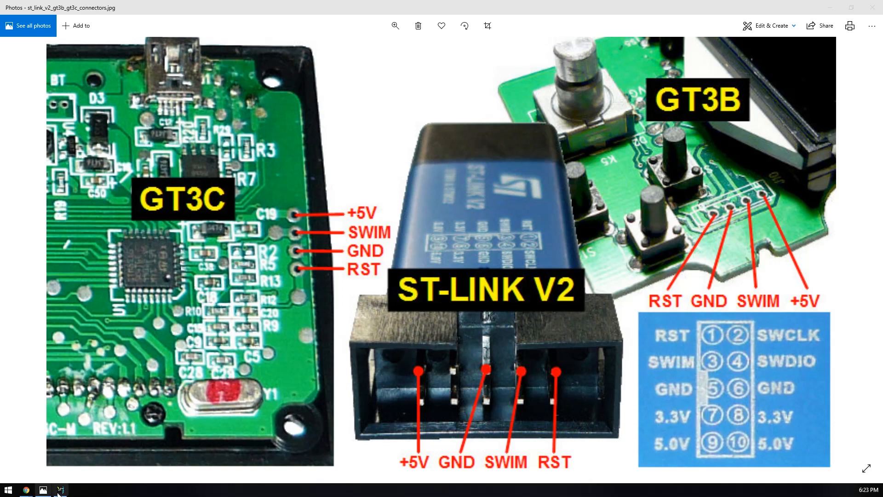
click(61, 491)
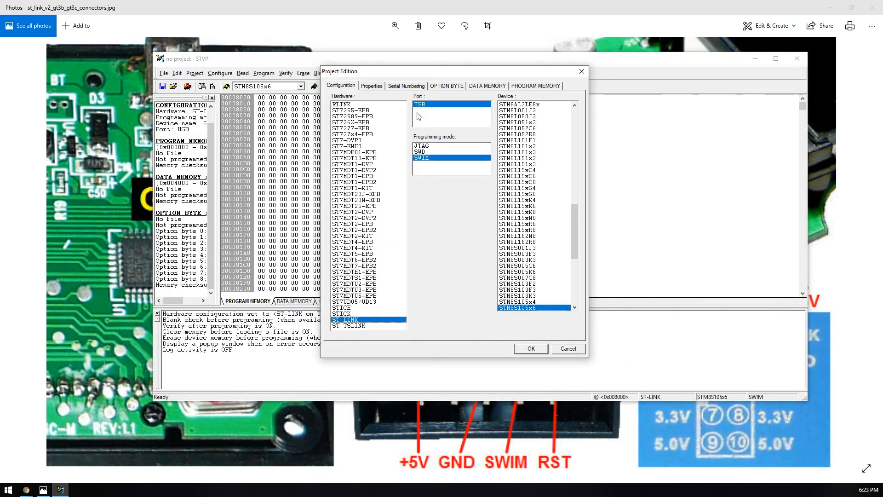
drag(416, 75, 393, 73)
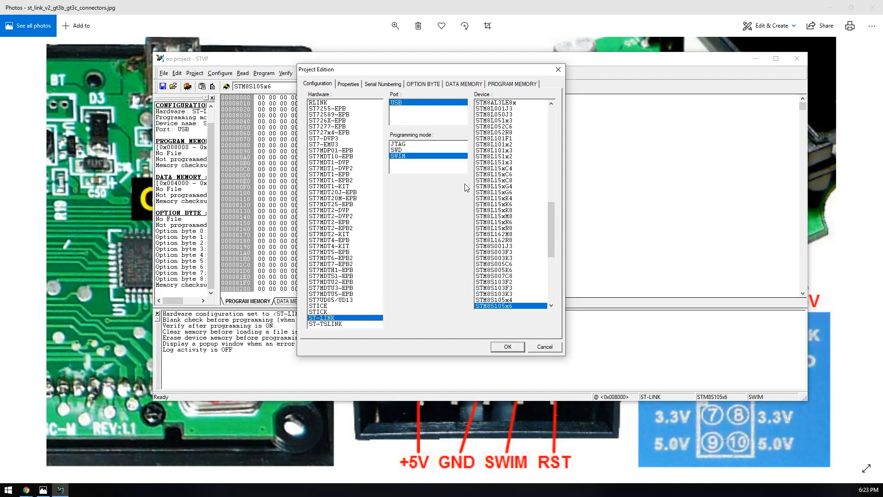
drag(552, 230, 547, 248)
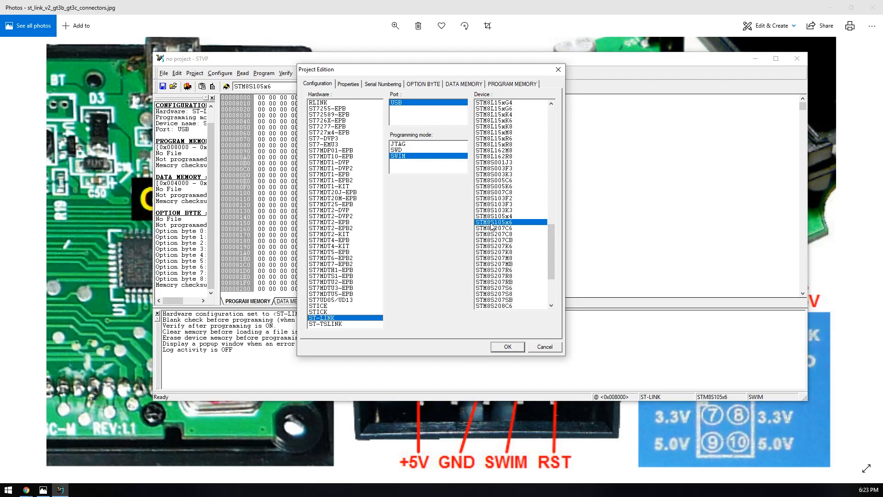
click(514, 347)
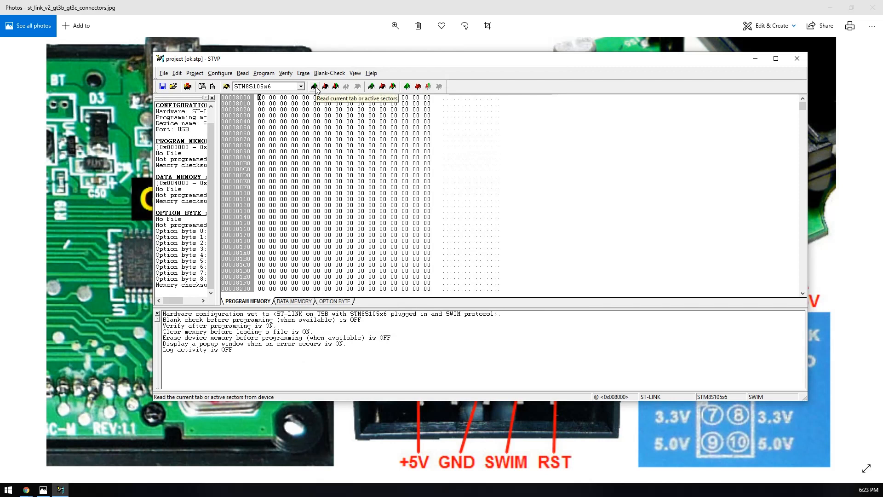
Read the device's program memory and start saving it as a new file.
click(315, 87)
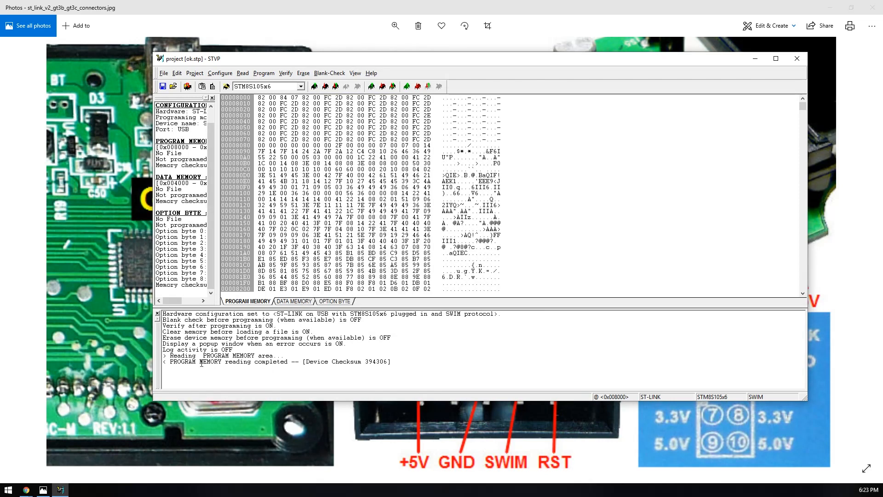
click(164, 74)
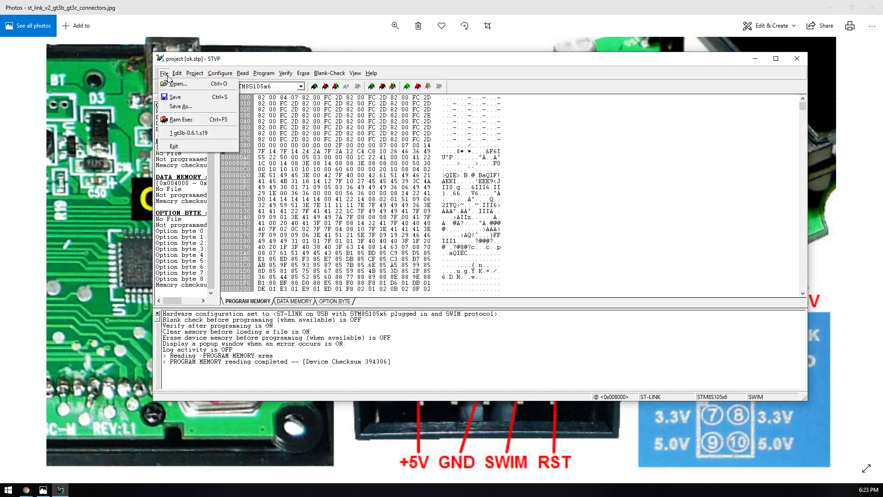
click(186, 103)
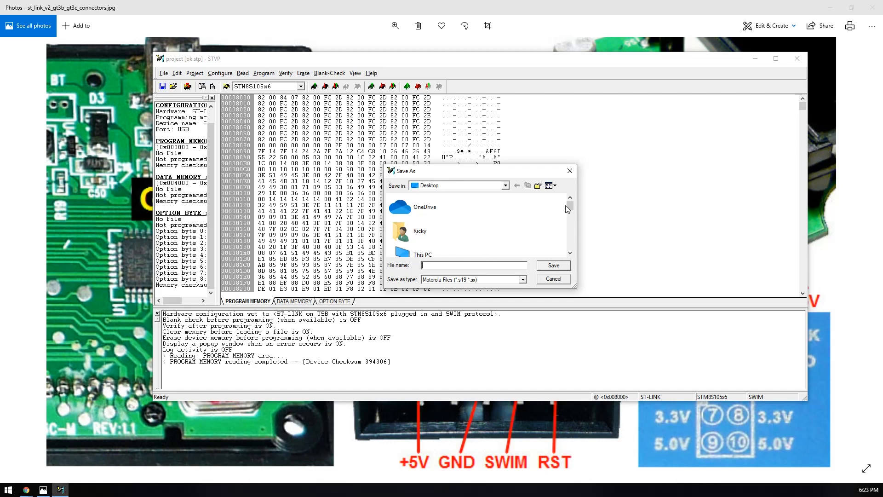
drag(570, 206, 568, 250)
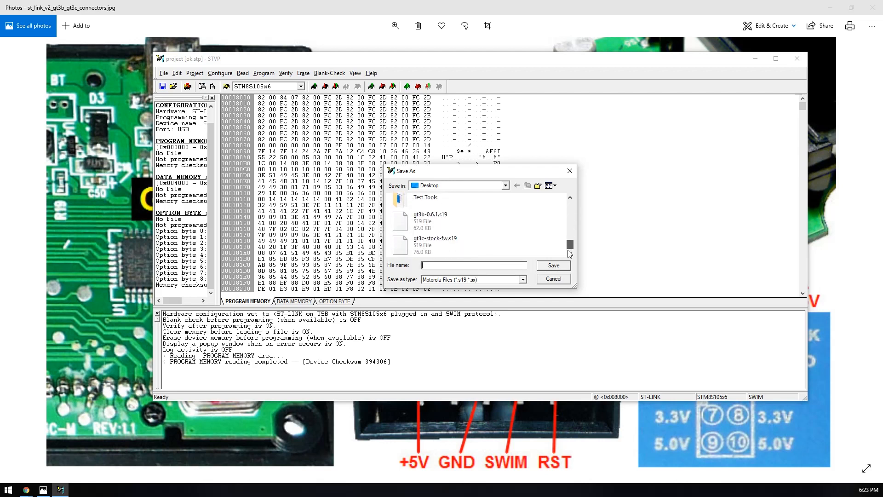
Save the stock firmware backup to the Desktop as gt3c-stock-fw_2.s19.
click(422, 251)
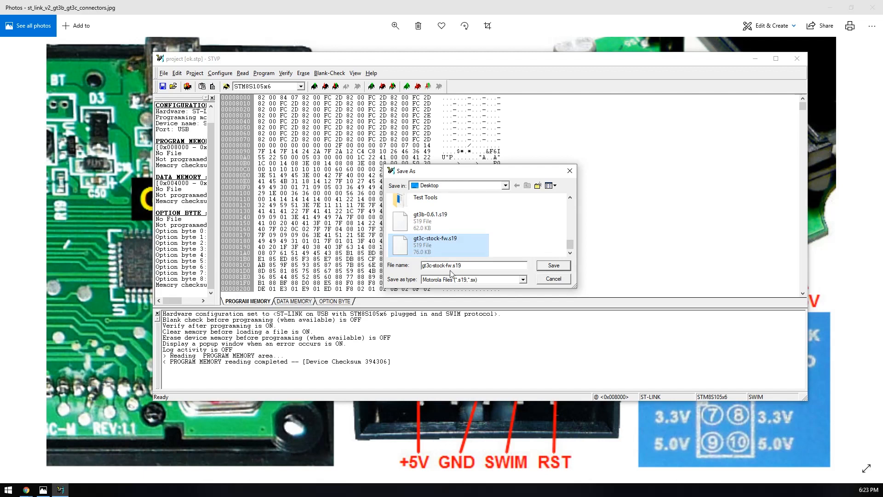
click(444, 265)
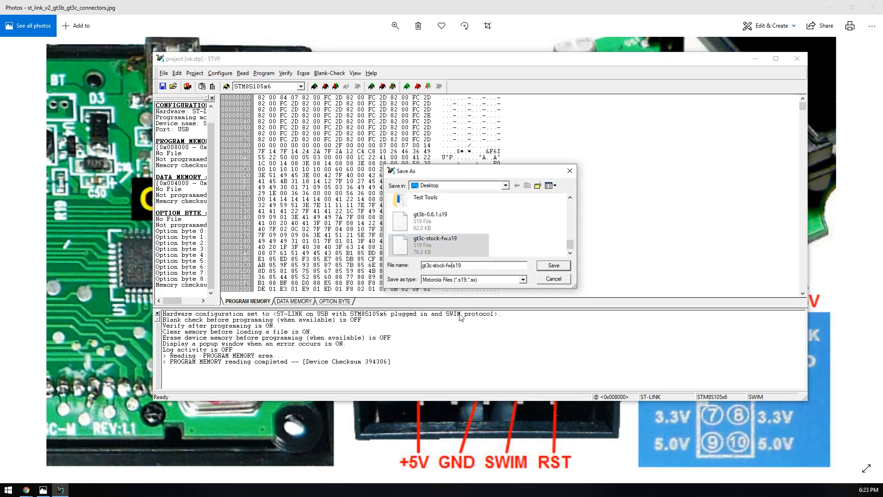
text(_2)
click(555, 266)
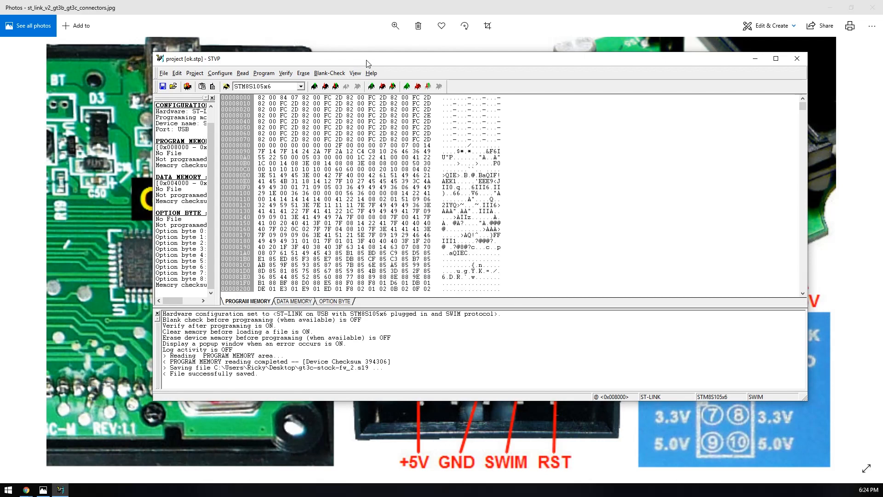
Load gt3b-0.6.1.s19 from the Desktop into the program memory tab.
drag(414, 58, 414, 49)
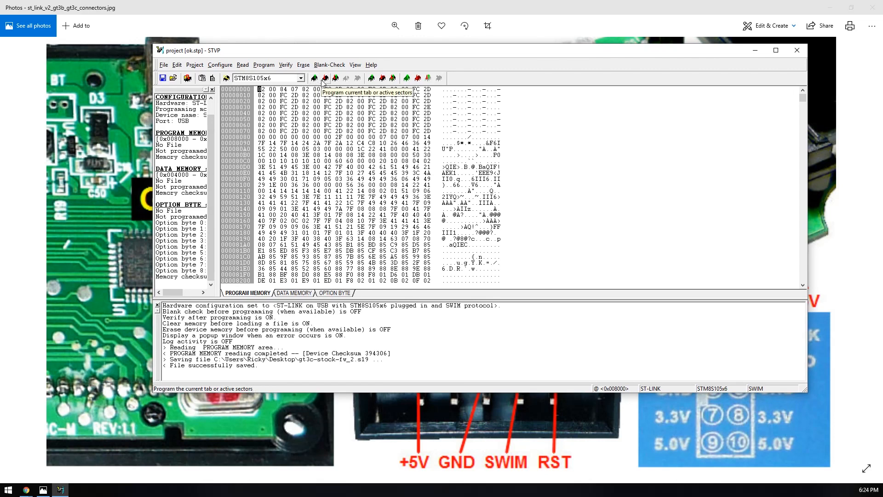
click(164, 65)
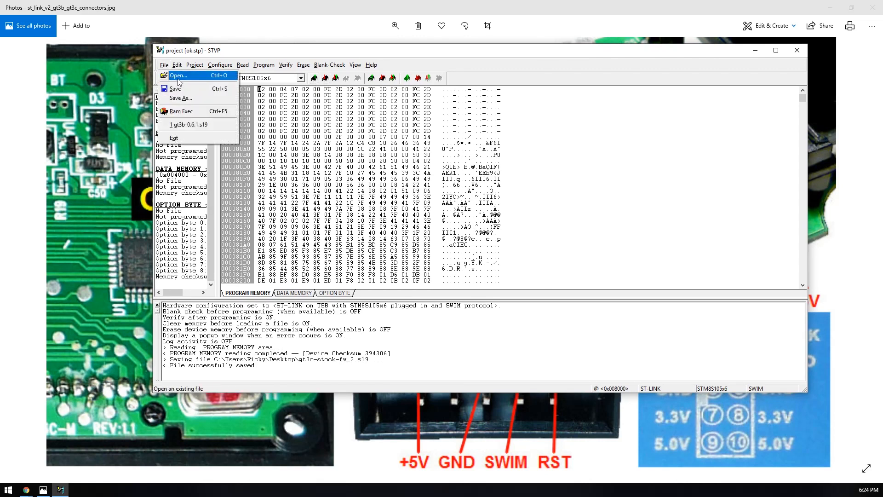
click(176, 84)
scroll(499, 220, down, 5)
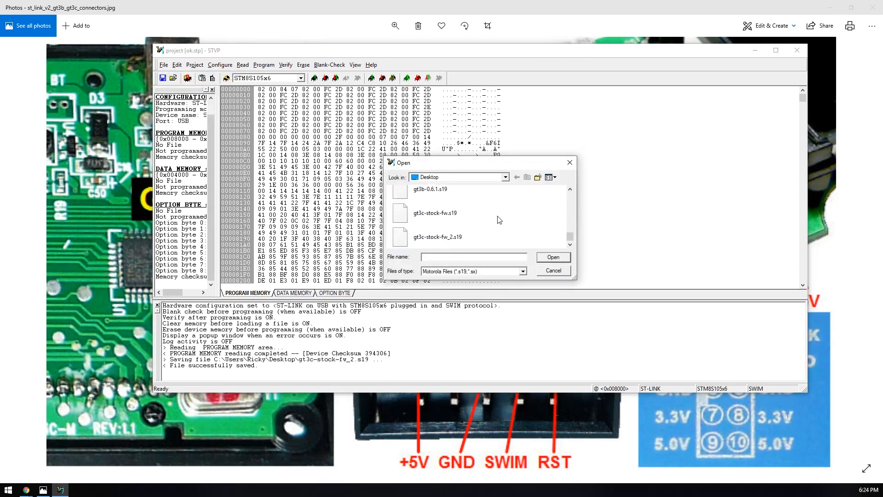
click(570, 189)
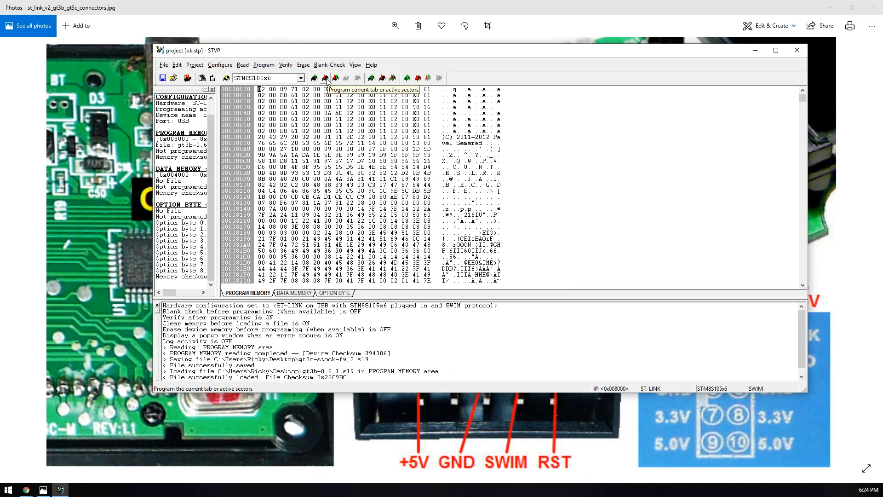
Program the loaded firmware to the device and let verification succeed.
click(326, 79)
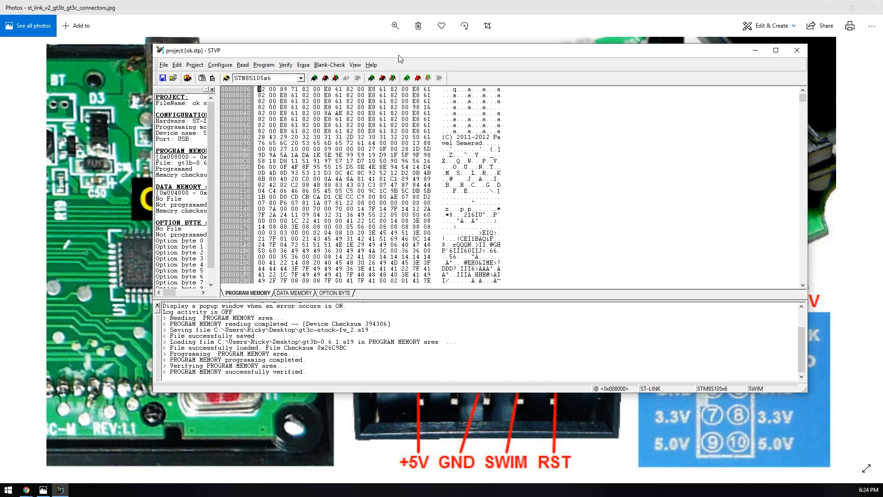
drag(399, 56, 358, 46)
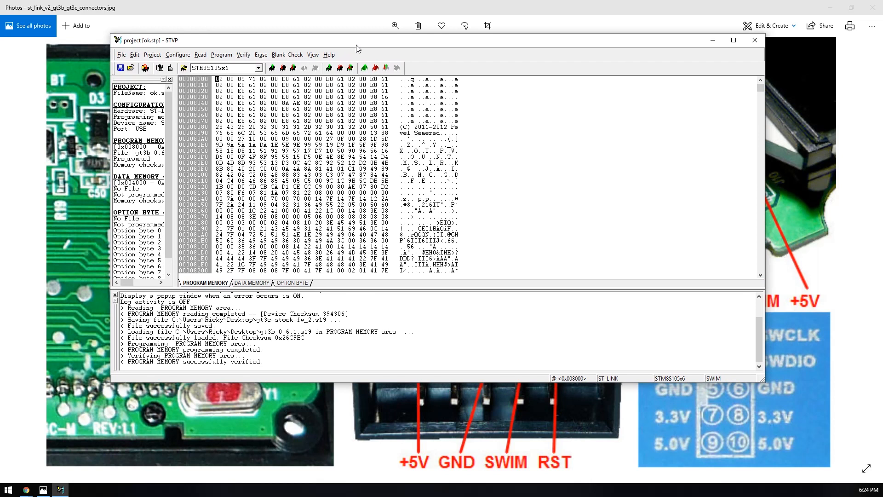
drag(357, 49, 370, 50)
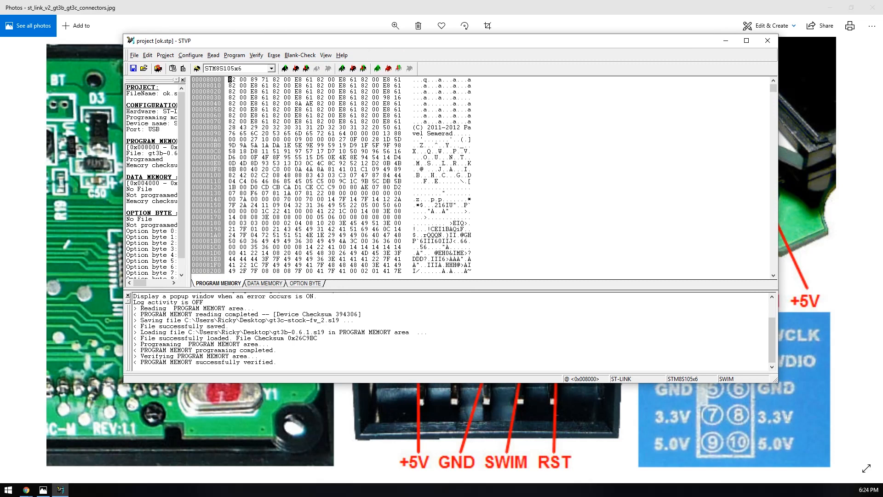